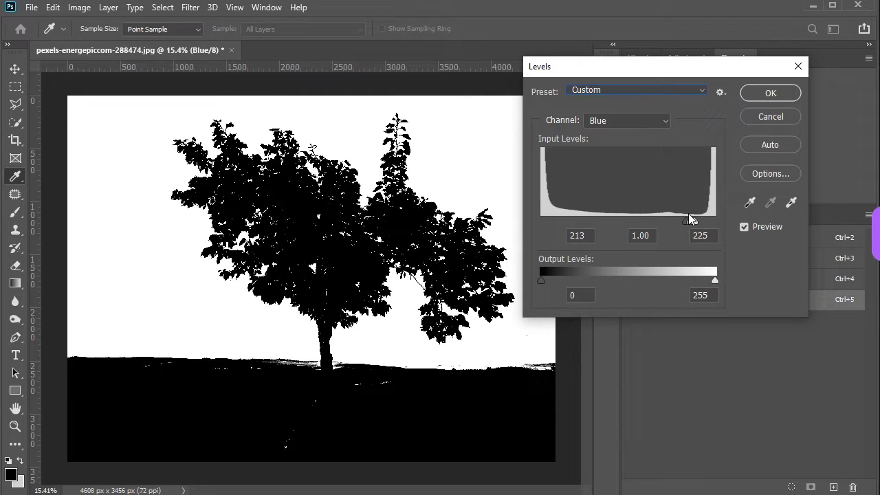
Apply the Blue channel's Levels adjustment with input levels 213, 1.00 and 225, and duplicate the channel as Blue copy.
left_click(751, 93)
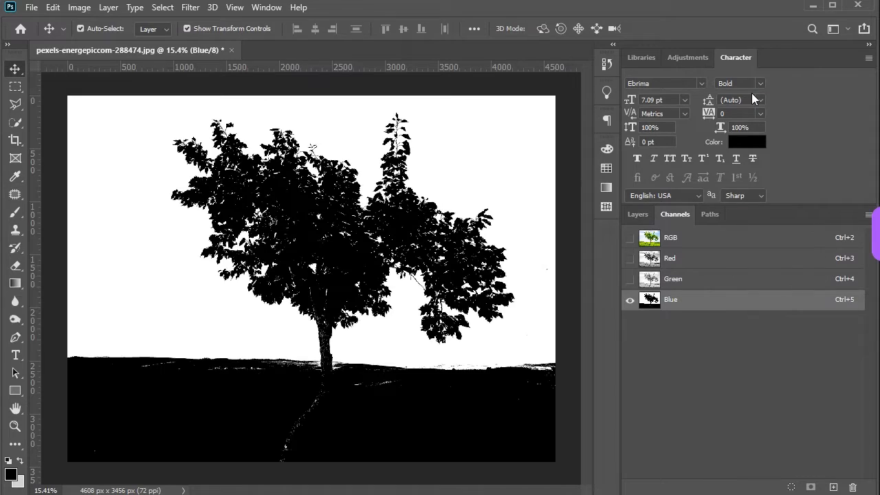
right_click(740, 303)
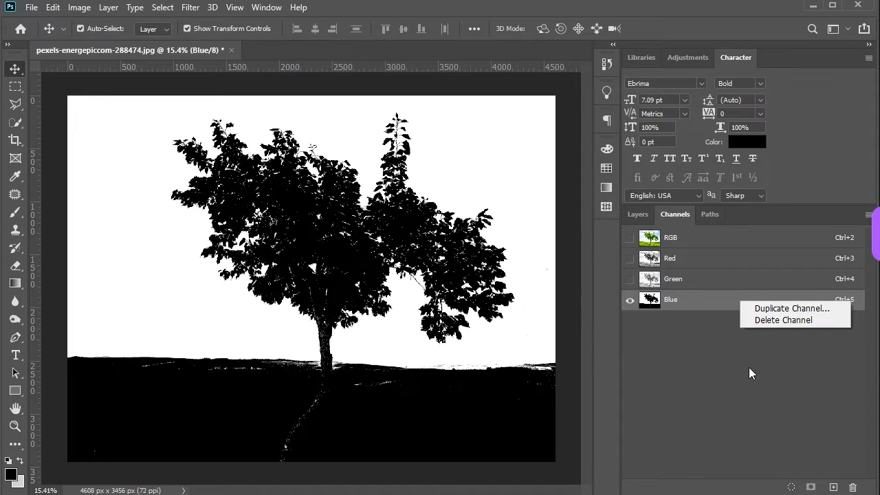
left_click(774, 308)
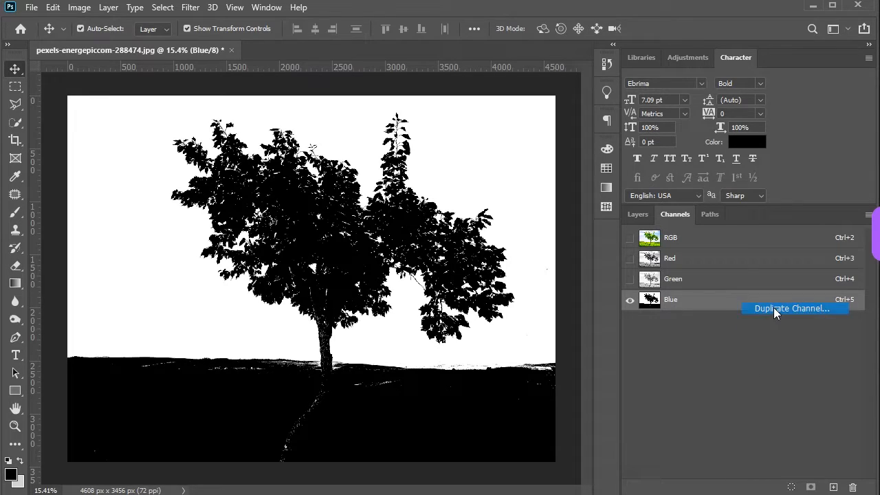
left_click(554, 86)
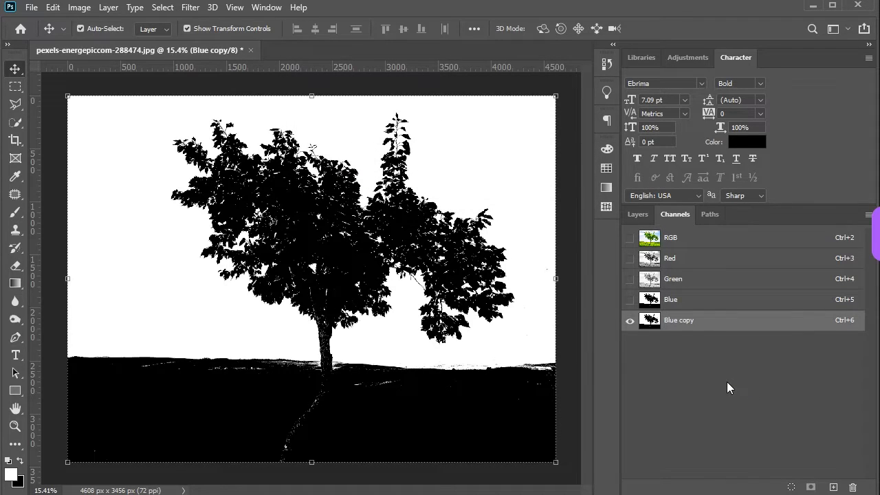
Choose the Brush tool, set its blending mode to Overlay and confirm white (ffffff) as the foreground color.
left_click(16, 213)
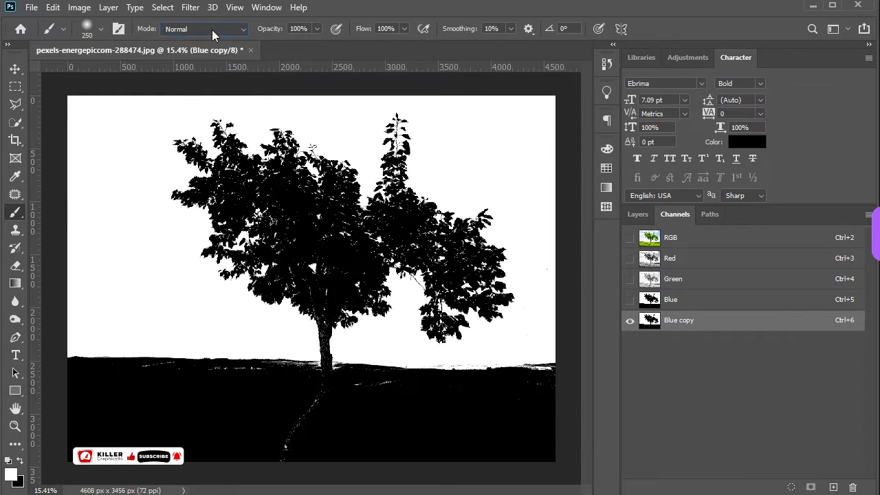
left_click(211, 29)
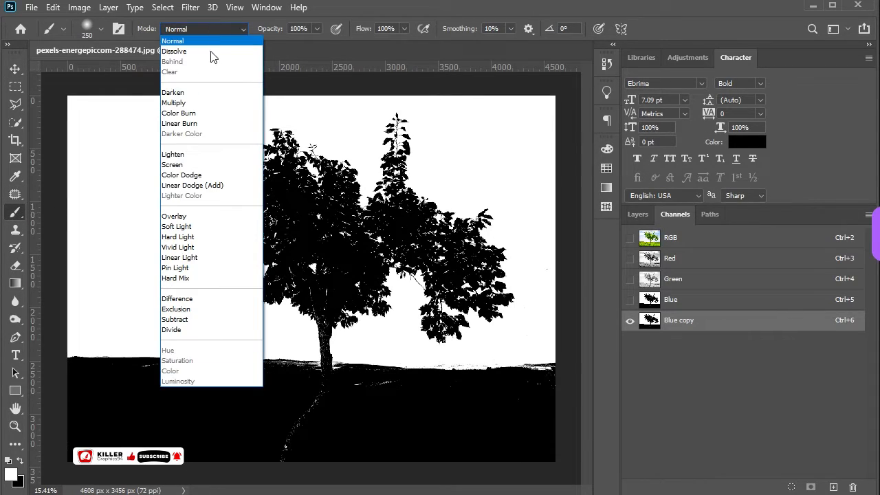
left_click(183, 216)
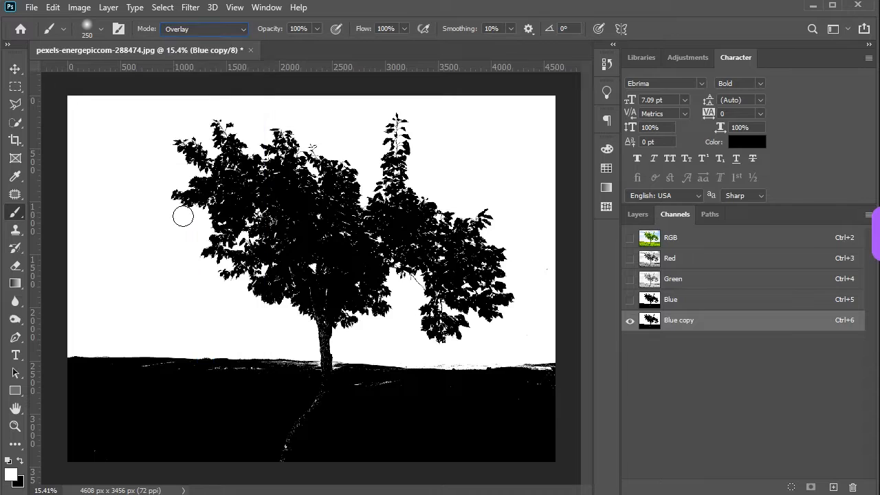
left_click(11, 474)
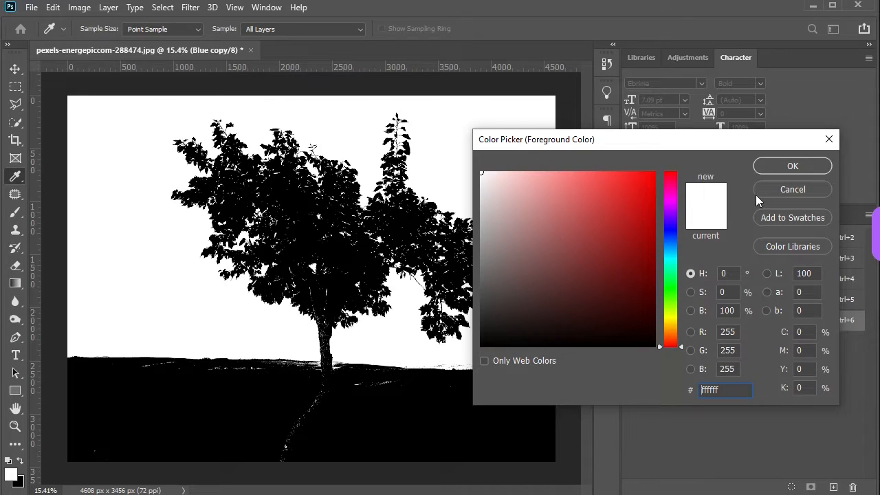
left_click(772, 171)
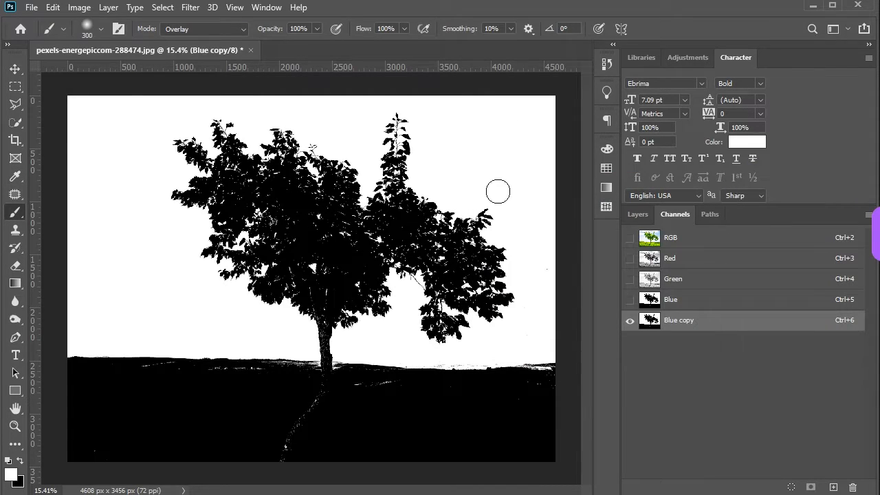
Enlarge the brush to 1100 px.
key("bracketright")
key("bracketright")
key("bracketright")
key("bracketright")
key("bracketright")
key("bracketright")
key("bracketright")
key("bracketright")
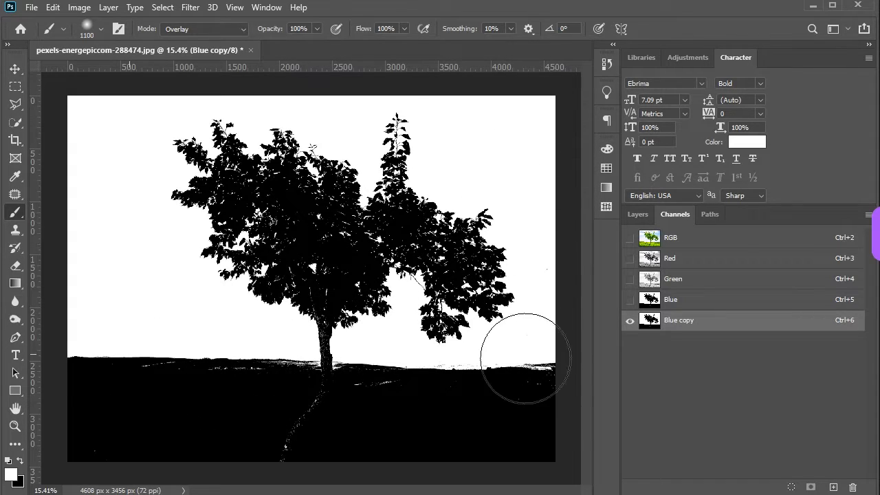
Switch the foreground color to black and set the brush to 100% hardness with a size of 900 px.
left_click(19, 462)
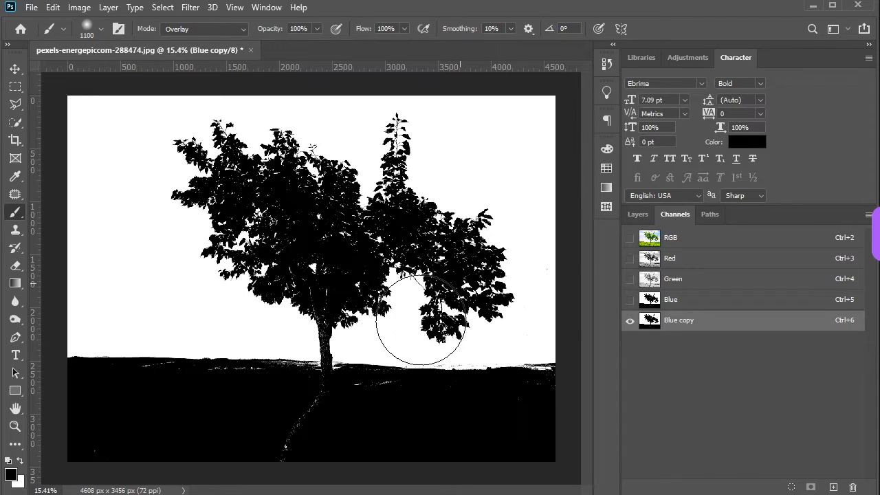
right_click(300, 217)
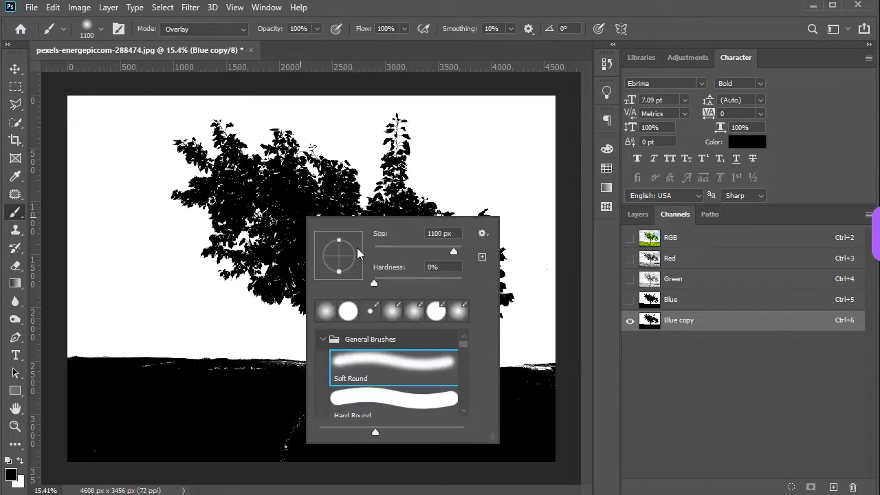
left_click_drag(375, 285, 502, 276)
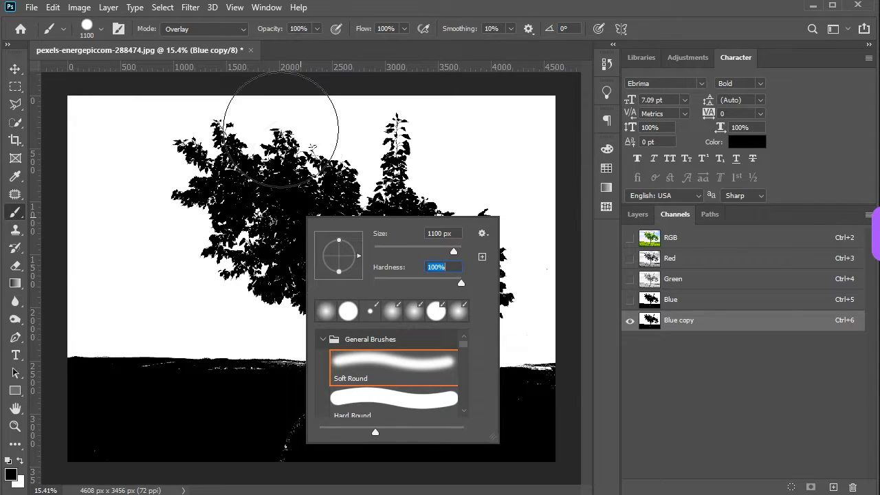
left_click(263, 204)
key("[")
key("[")
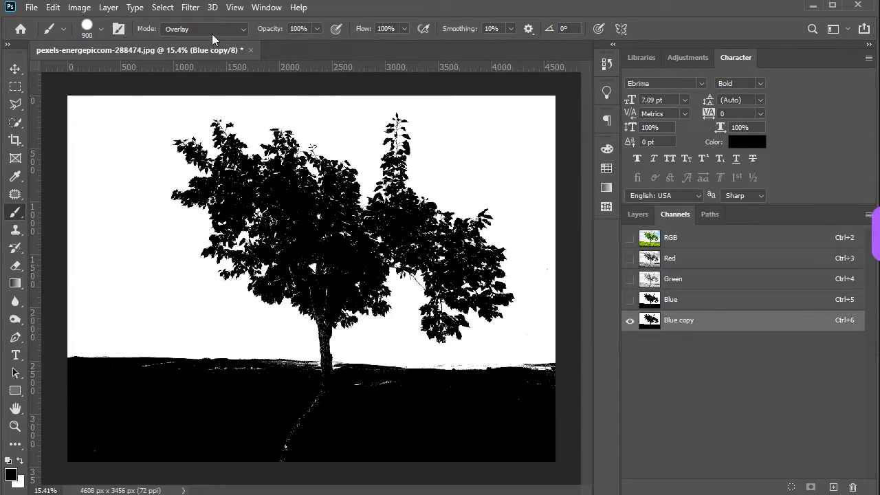
Set the brush to Normal mode at 250 px and paint the white specks on the ground around the trunk's base black.
left_click(212, 30)
left_click(202, 42)
key("[")
key("[")
key("[")
key("[")
key("[")
scroll(325, 394, "up", 5)
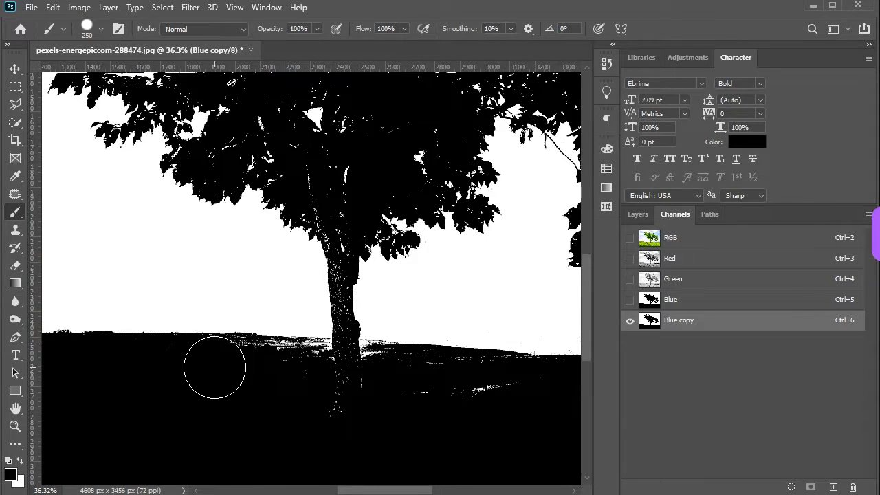
mouse_move(186, 365)
left_mouse_down()
mouse_move(278, 368)
mouse_move(343, 383)
mouse_move(338, 403)
mouse_move(315, 403)
mouse_move(373, 385)
mouse_move(284, 366)
mouse_move(279, 373)
mouse_move(381, 375)
mouse_move(308, 368)
mouse_move(381, 375)
mouse_move(354, 371)
mouse_move(376, 370)
mouse_move(395, 376)
mouse_move(370, 381)
mouse_move(512, 393)
mouse_move(371, 383)
mouse_move(435, 383)
left_mouse_up()
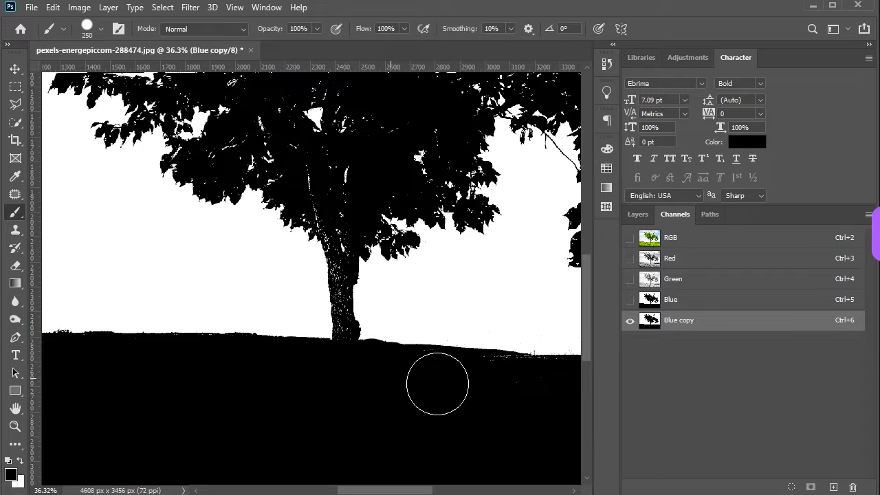
Reduce the brush to 100 px and paint the remaining white specks along the horizon black.
left_click(20, 461)
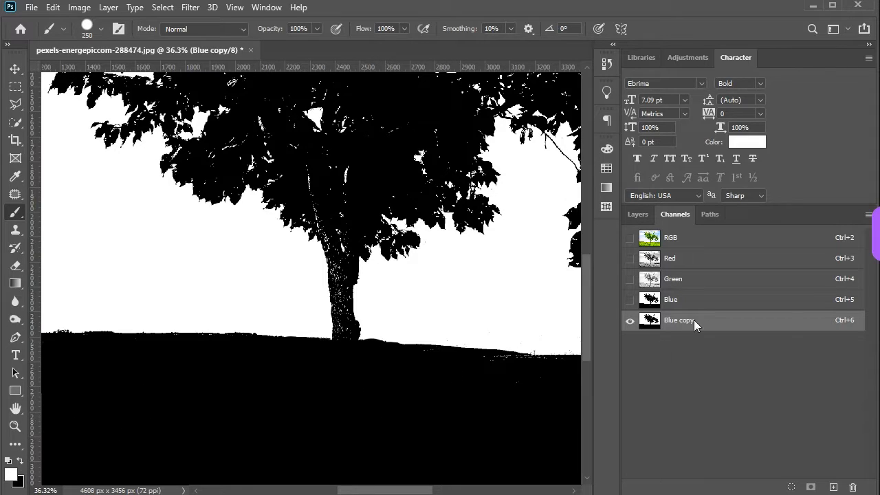
key("bracketleft")
key("bracketleft")
key("bracketleft")
left_click(19, 462)
scroll(160, 374, "down", 3)
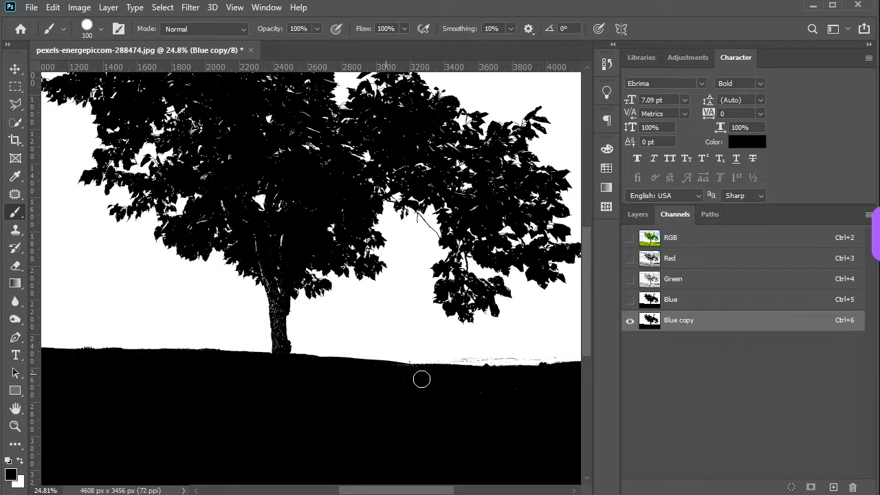
scroll(446, 389, "right", 3)
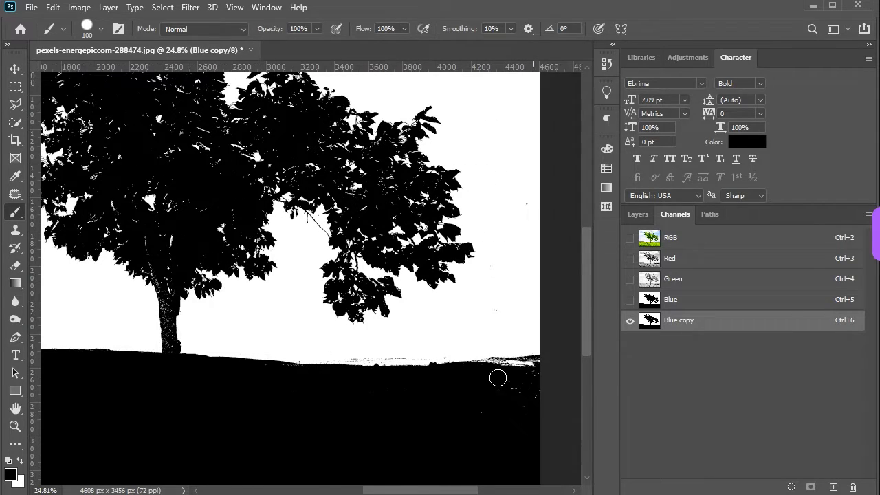
scroll(497, 373, "up", 2)
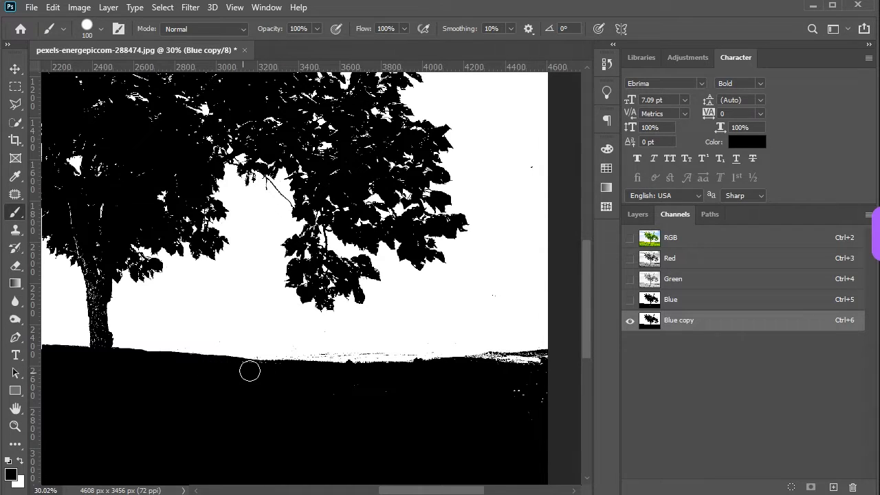
Fill the white specks on the tree trunk with black using a 60 px brush, and return to the Move tool.
key("[")
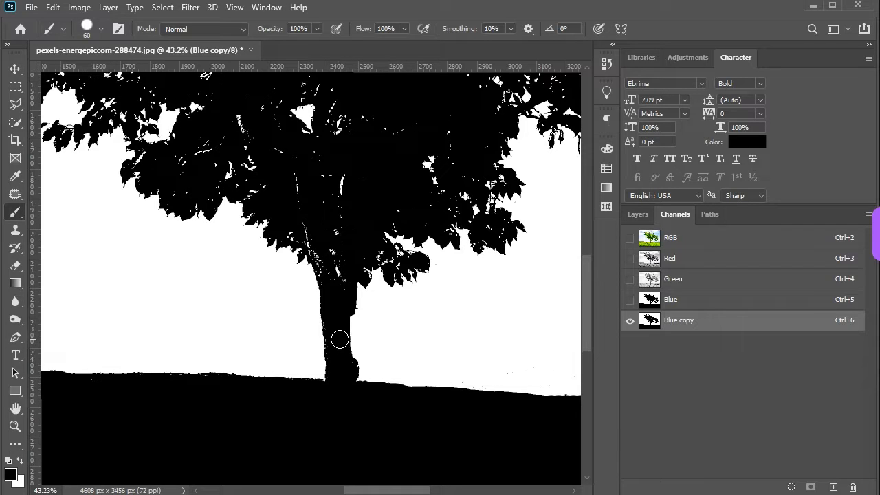
scroll(339, 339, "down", 6)
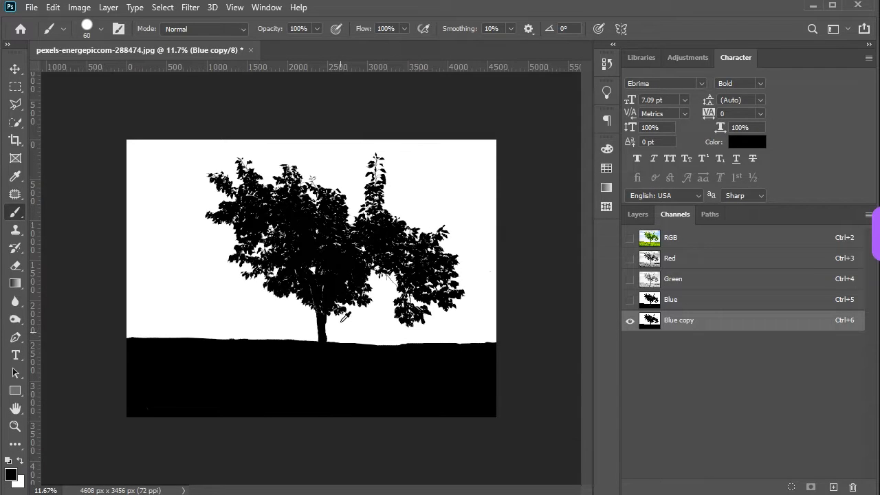
left_click(15, 68)
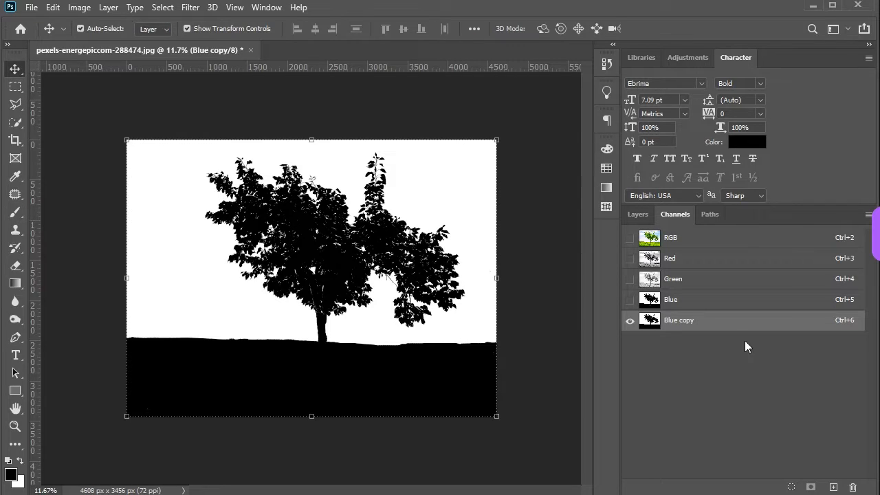
Load the Blue copy channel as a selection and go back to the RGB composite in the layer list.
left_click(664, 325, "ctrl")
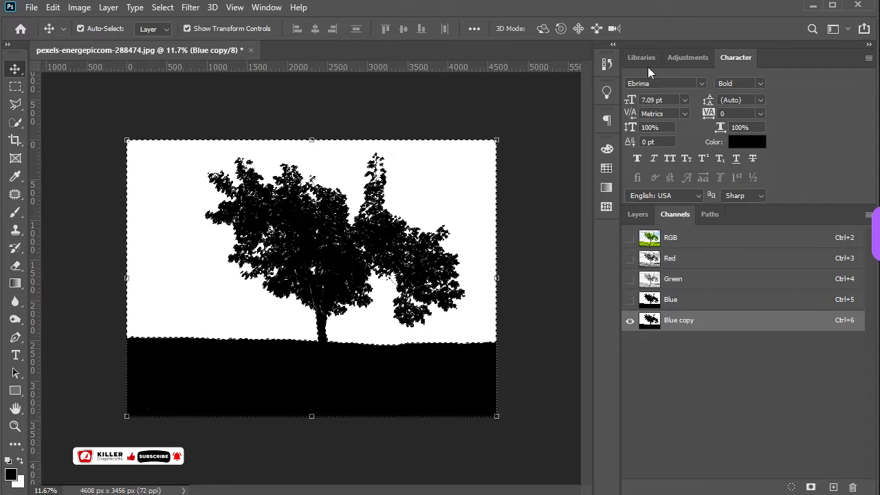
left_click(655, 237)
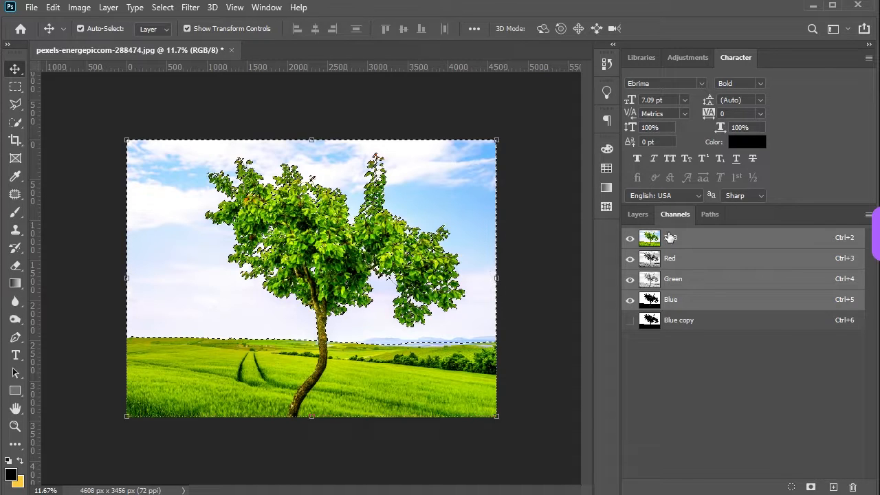
left_click(638, 214)
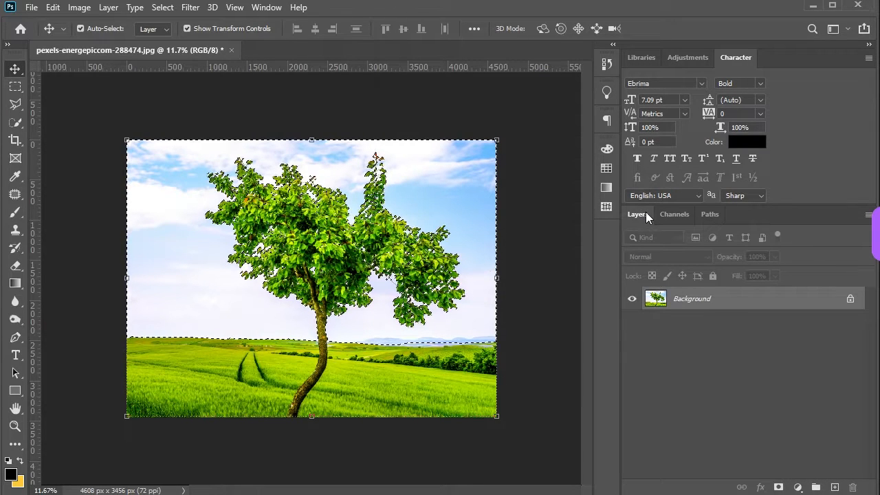
Add a layer mask to the Background from the selection and invert the mask to hide the sky.
scroll(446, 371, "up", 1)
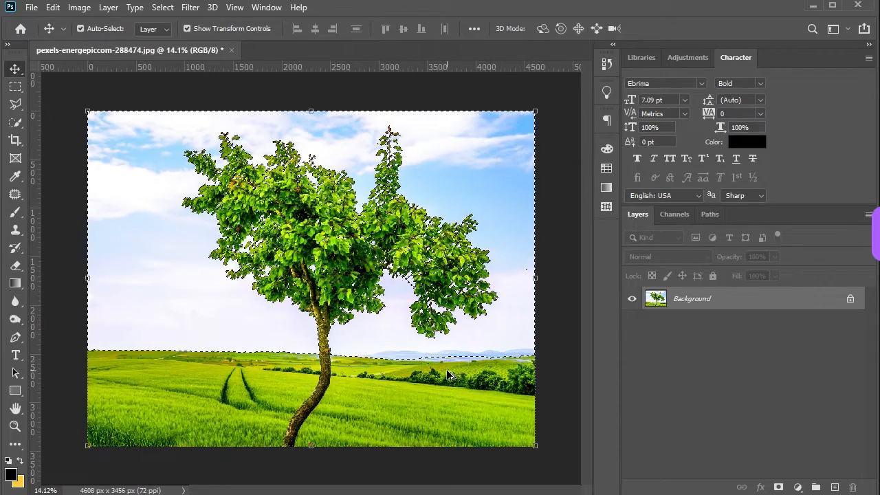
scroll(446, 375, "down", 1)
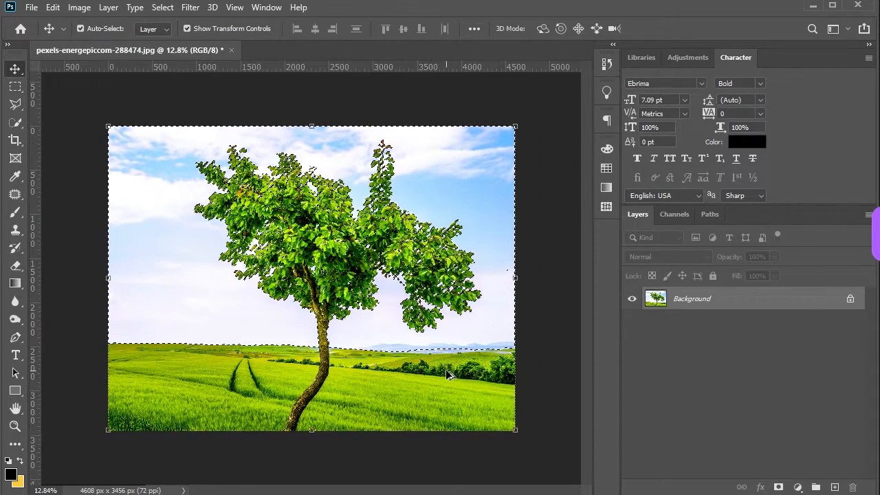
scroll(446, 375, "up", 3)
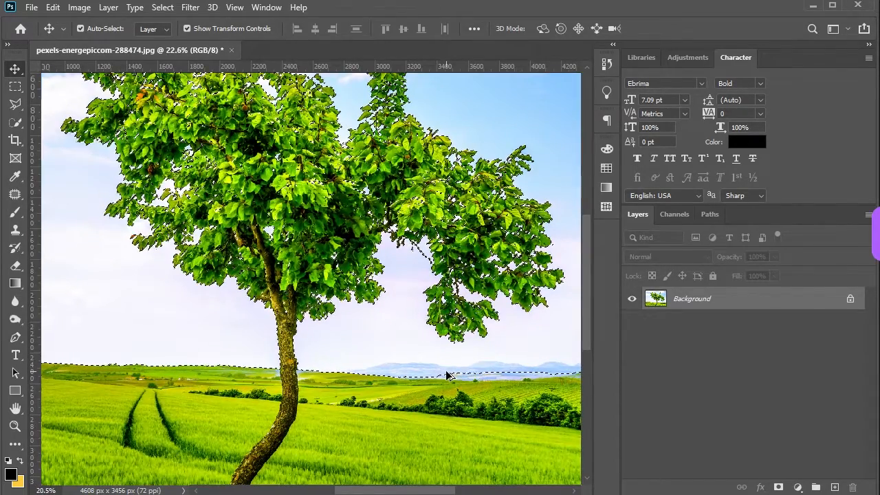
scroll(446, 374, "down", 3)
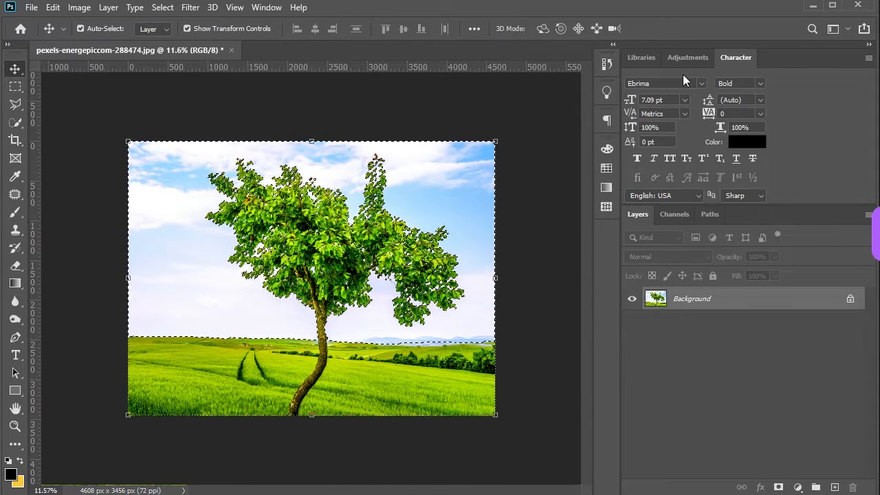
scroll(675, 58, "up", 1)
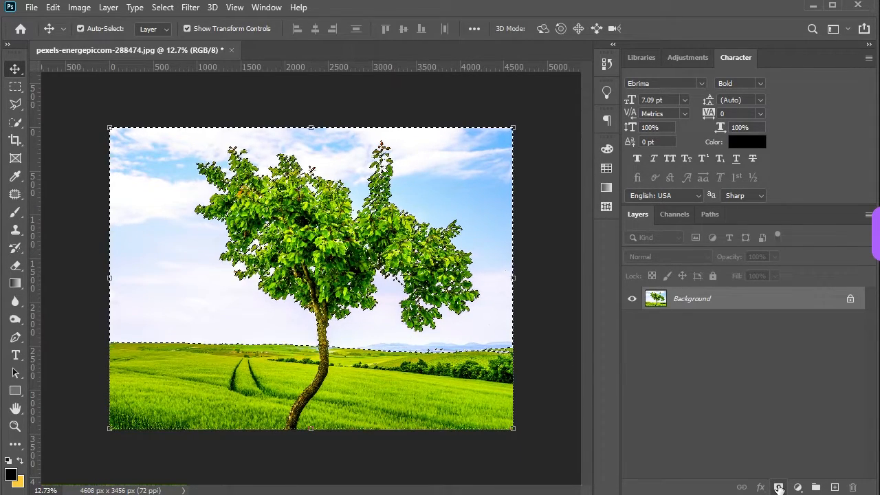
left_click(779, 487)
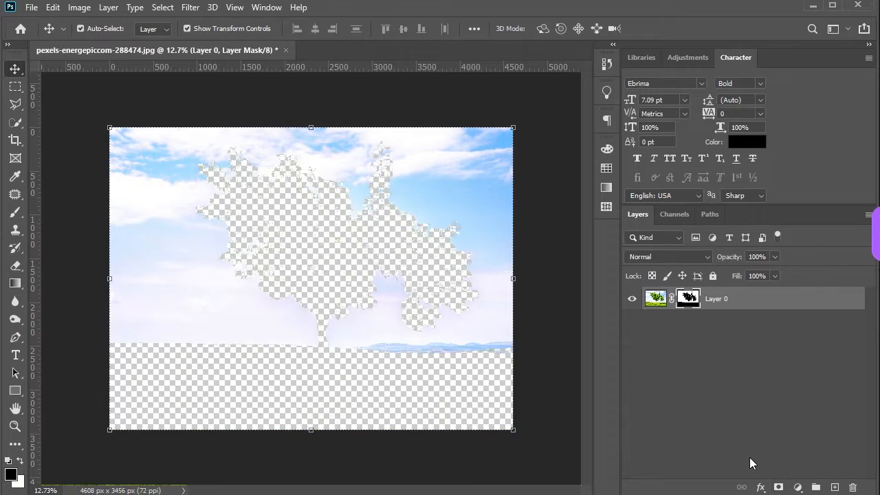
key("ctrl+i")
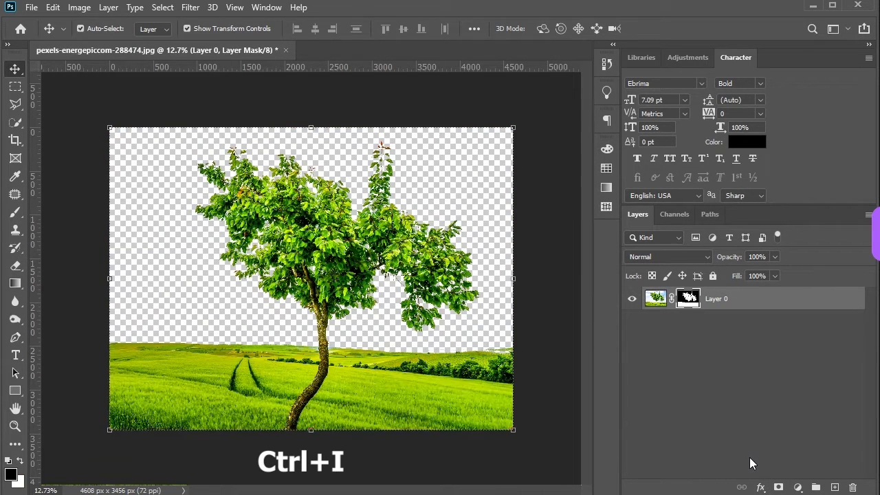
Deselect the layer and examine the foliage edges of the cut-out tree against the transparent background.
left_click(148, 92)
scroll(323, 206, "up", 4)
scroll(378, 213, "up", 2)
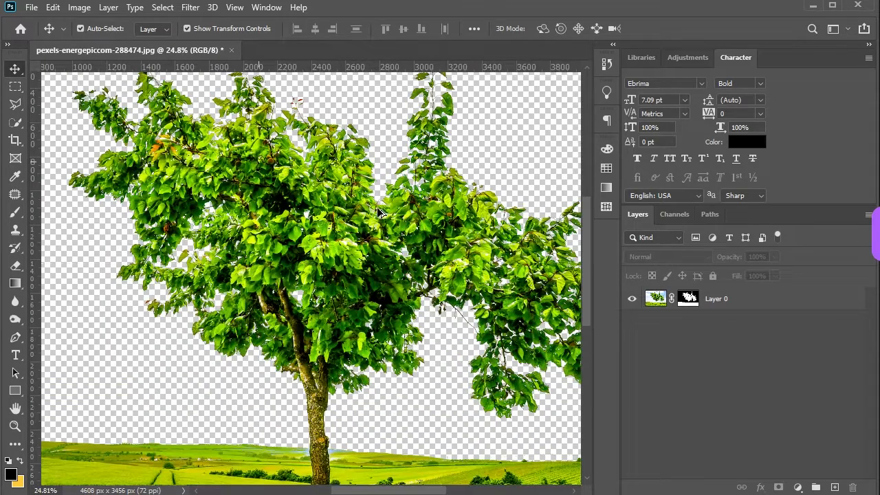
scroll(331, 319, "up", 1)
scroll(330, 318, "down", 9)
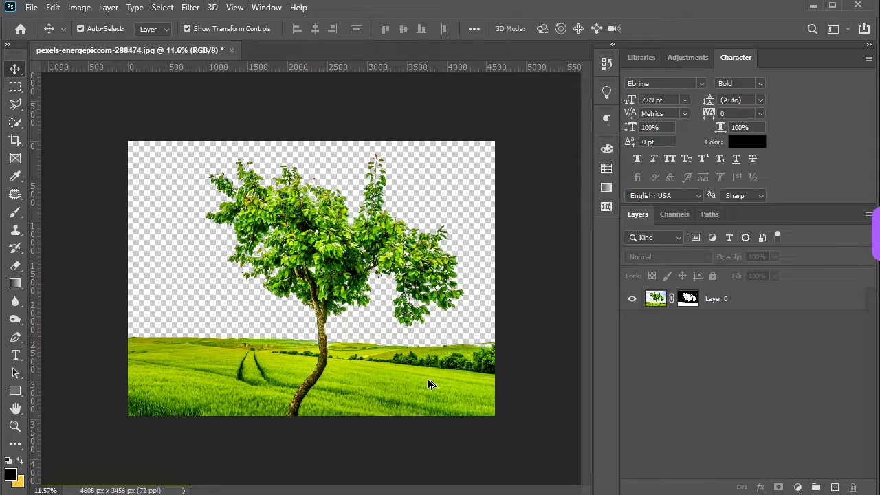
Duplicate the masked Layer 0 and convert the duplicate to a smart object.
scroll(372, 335, "up", 1)
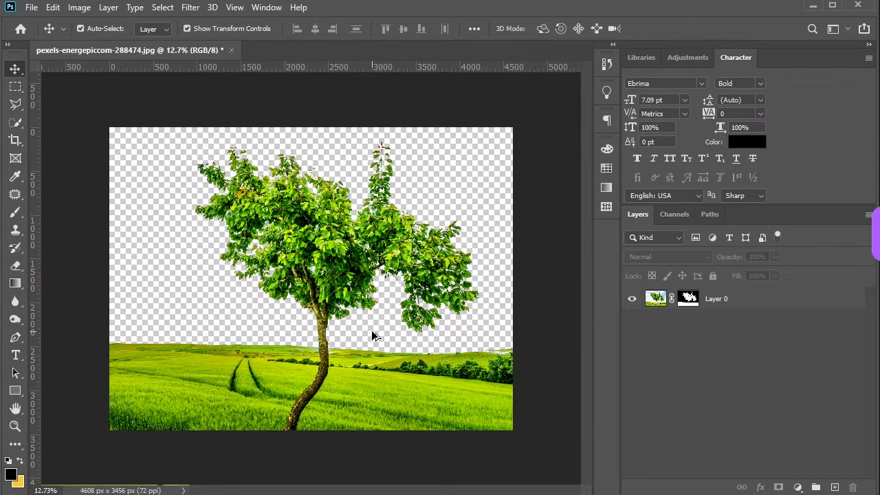
scroll(371, 335, "up", 1)
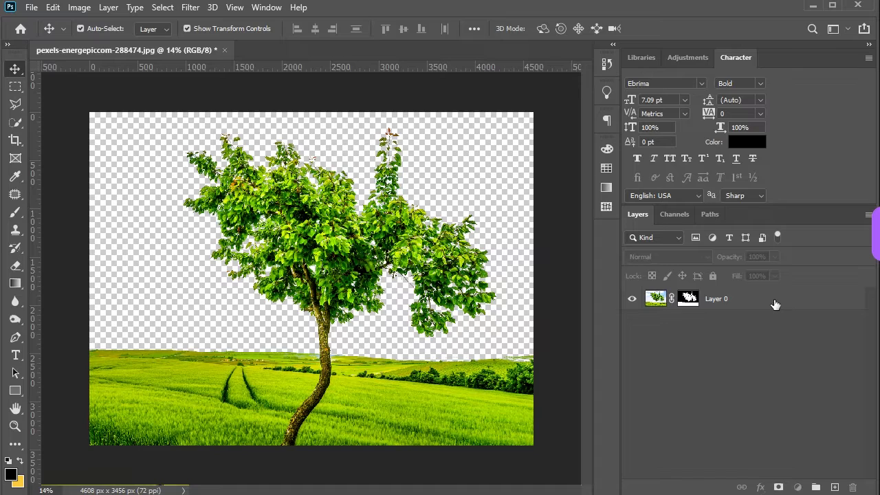
left_click_drag(791, 303, 834, 487)
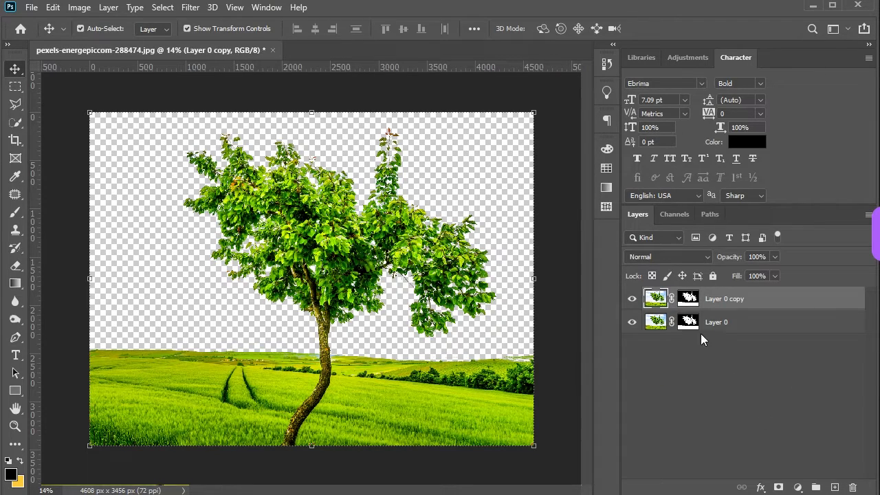
right_click(729, 299)
left_click(643, 183)
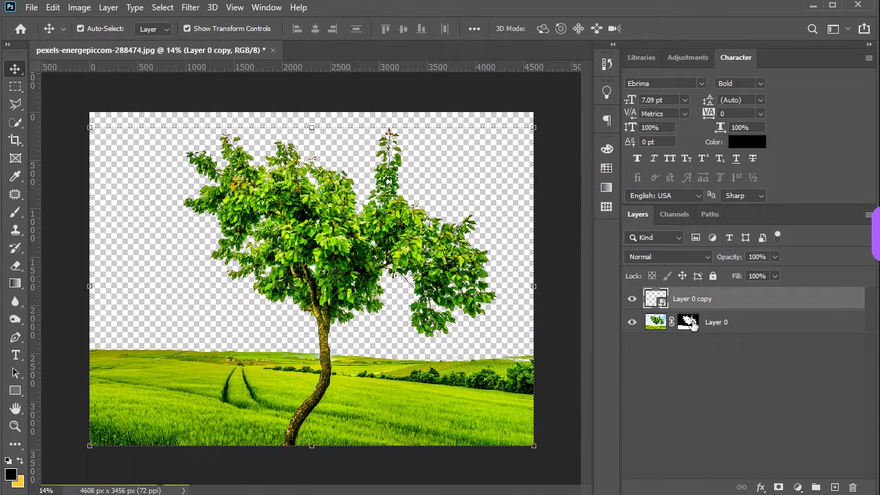
Delete the layer mask of Layer 0 without applying it, check the layer's visibility, and deselect.
left_click_drag(689, 323, 852, 485)
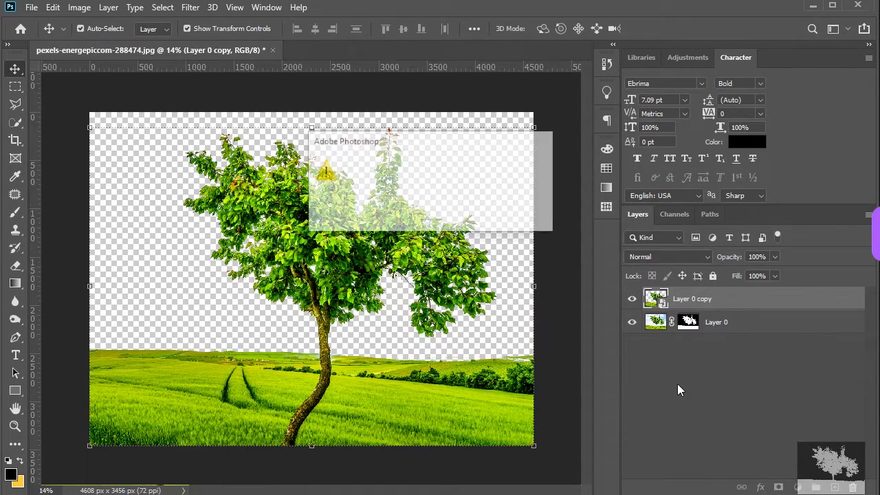
left_click(474, 199)
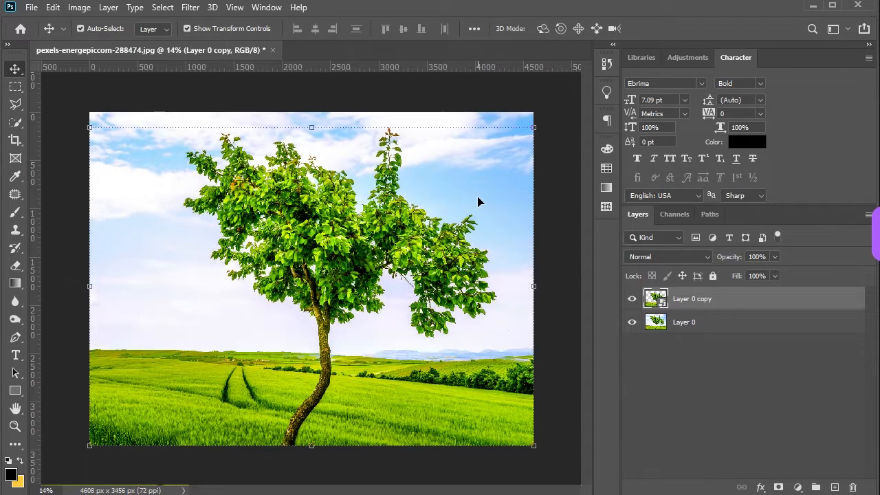
left_click(631, 325)
left_click(632, 322)
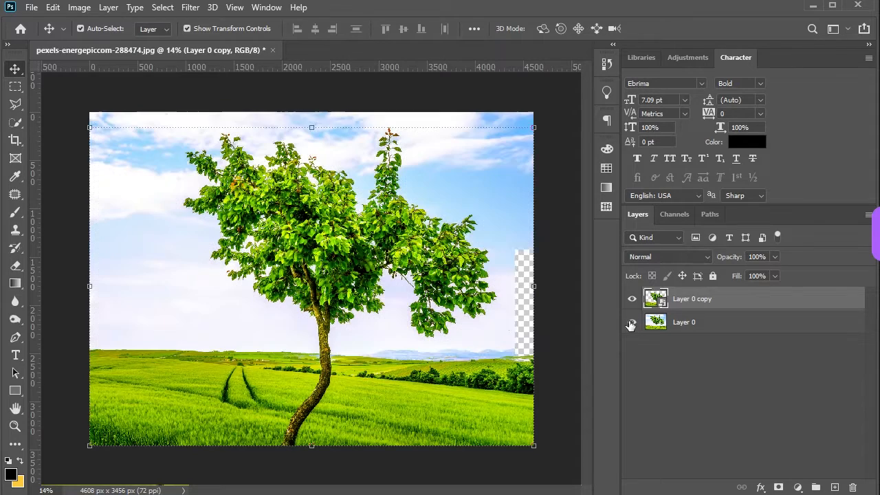
left_click(572, 351)
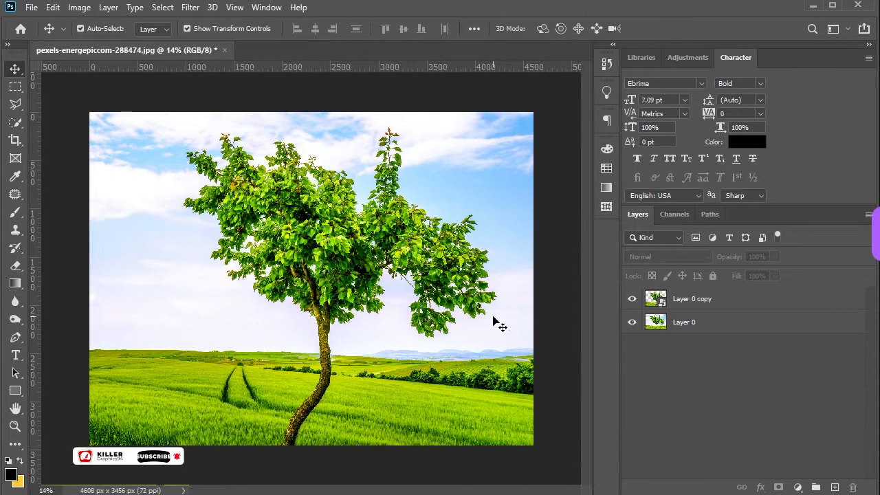
Hide the smart object layer, Layer 0 copy.
scroll(311, 279, "down", 1)
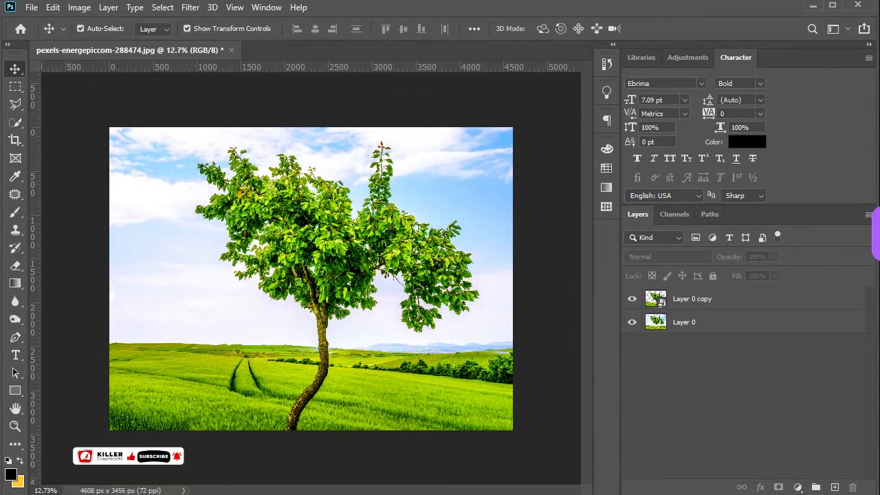
left_click(481, 218)
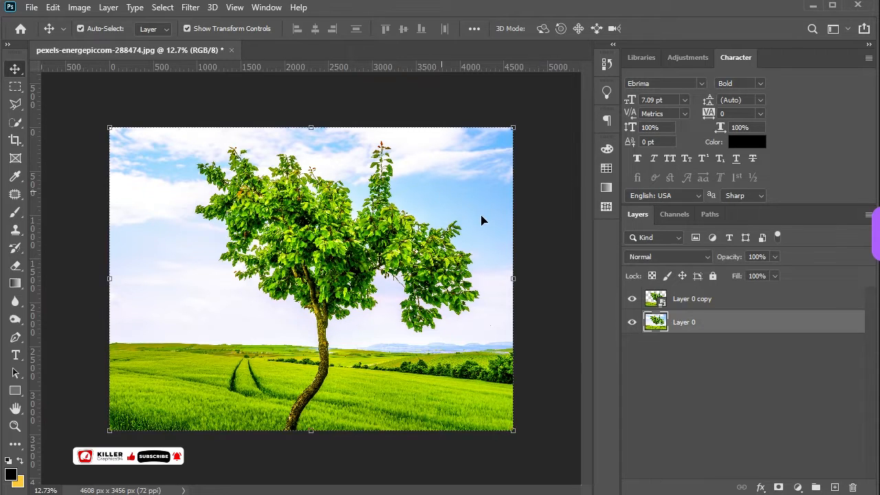
left_click(707, 299)
left_click(632, 298)
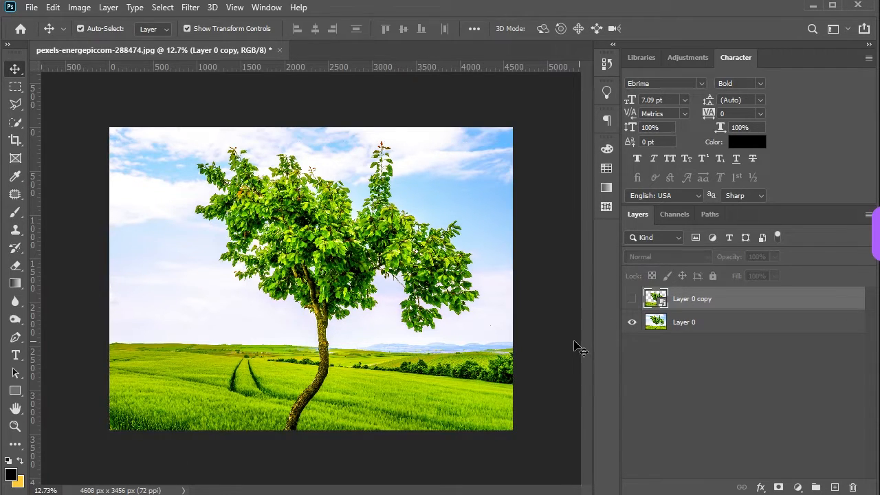
In Layer 0's Blending Options, split the Blend If Gray highlight slider of This Layer to 201 / 255.
left_click(715, 325)
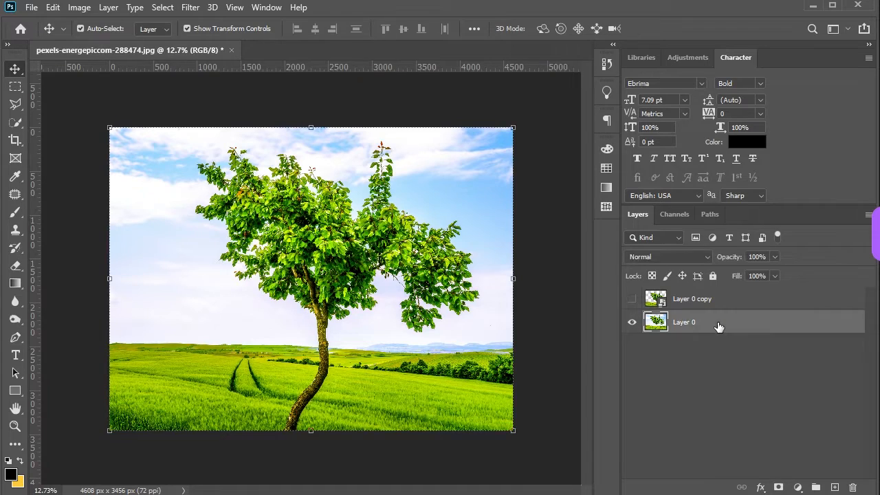
left_click(760, 488)
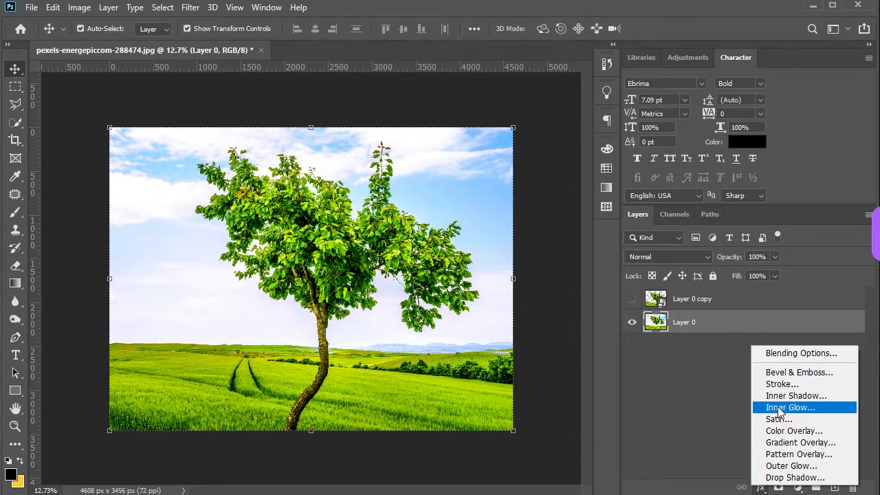
left_click(781, 353)
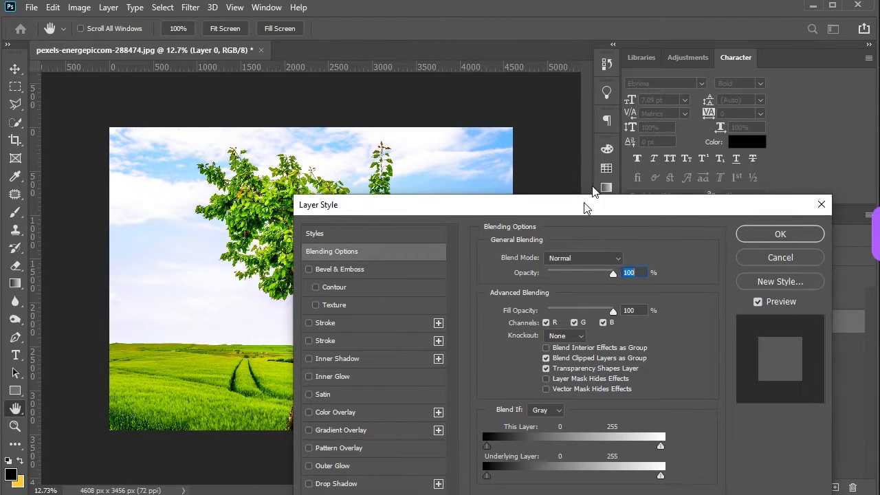
left_click_drag(585, 212, 633, 76)
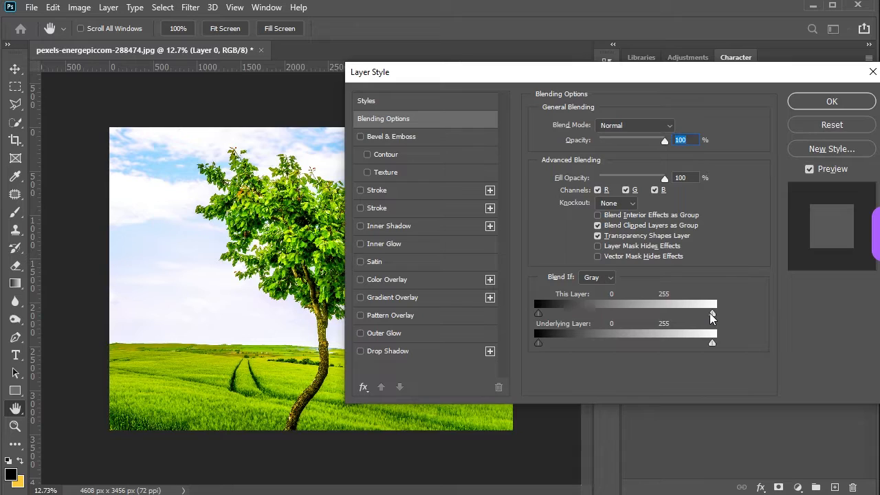
left_click_drag(712, 315, 667, 326)
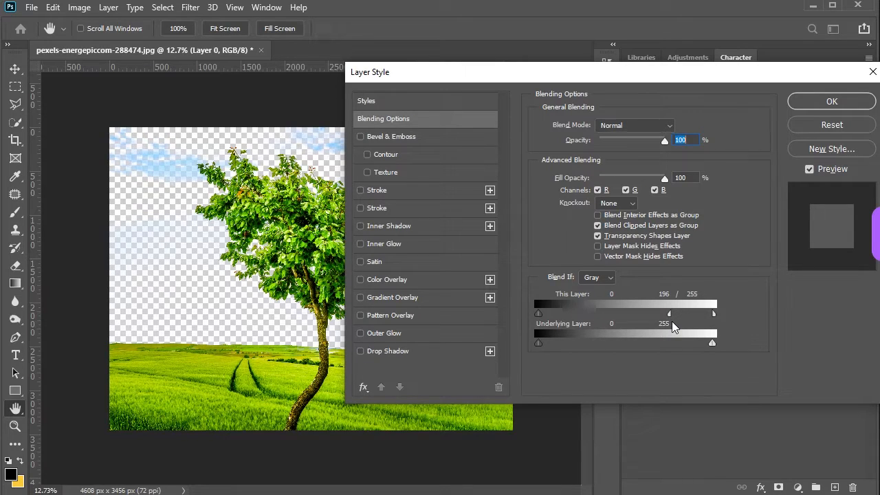
left_click_drag(674, 327, 676, 327)
left_click_drag(662, 81, 681, 222)
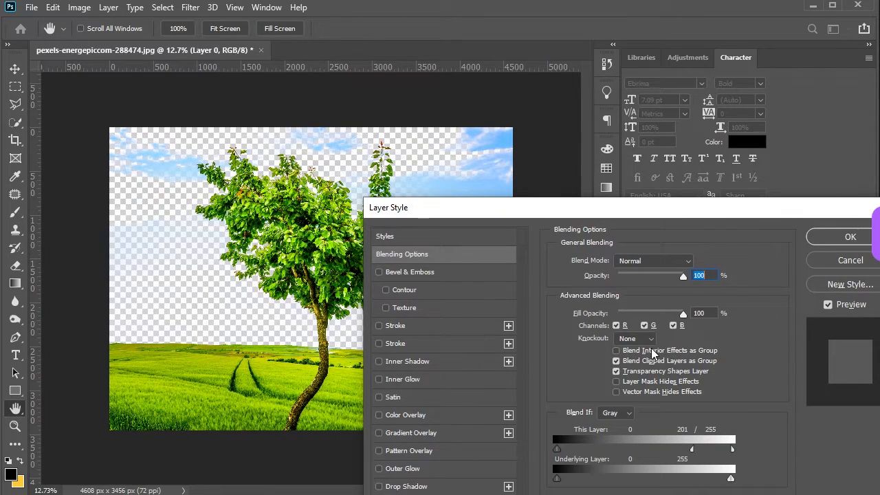
Switch Blend If to Blue, split the This Layer highlight slider to about 230 / 255, apply the blending options, and deselect the layer.
left_click(615, 411)
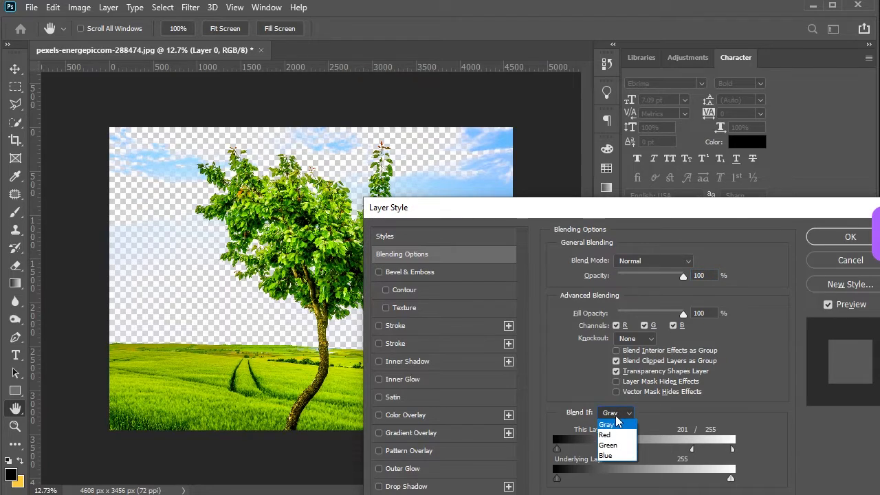
left_click(607, 458)
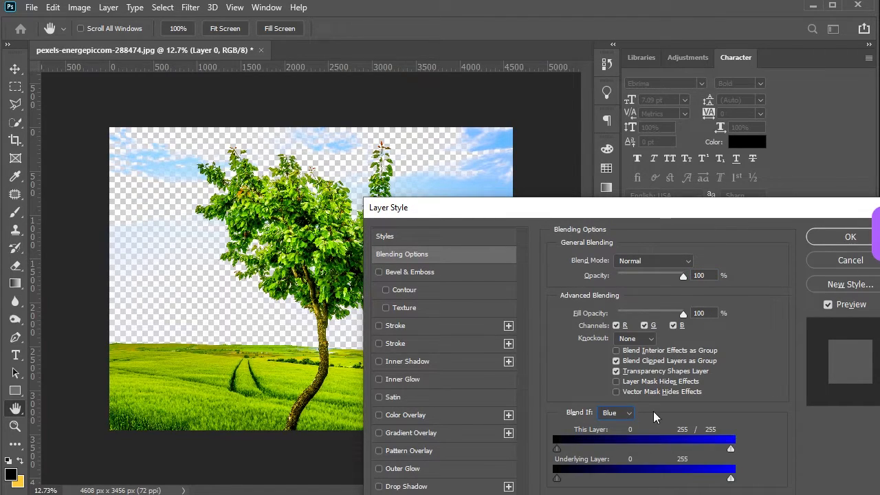
left_click_drag(685, 213, 693, 202)
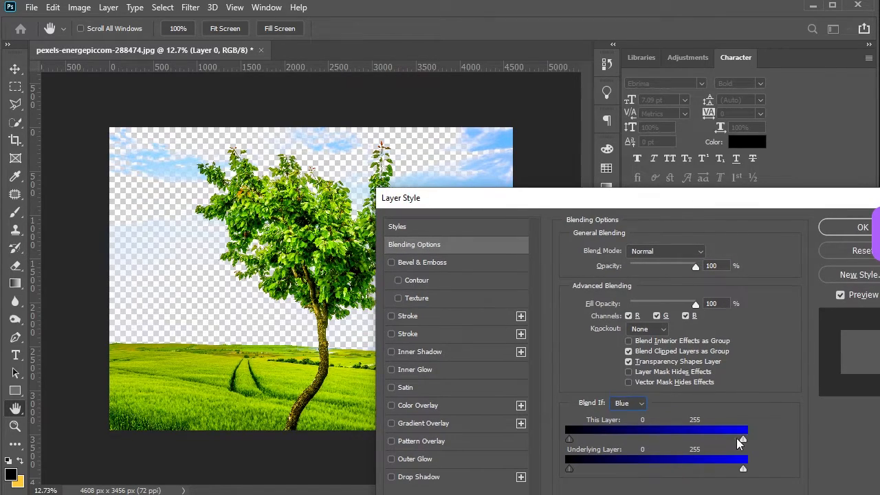
left_click_drag(742, 440, 741, 441)
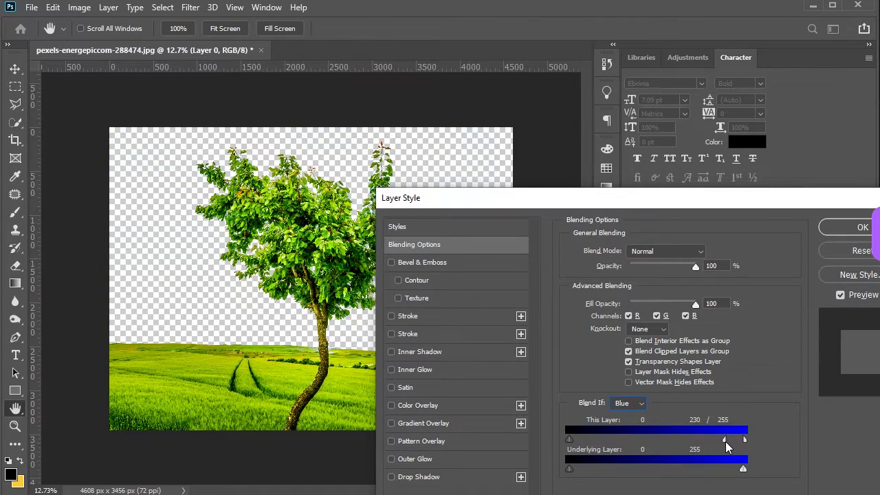
left_click_drag(727, 447, 724, 447)
left_click_drag(727, 197, 571, 157)
left_click(676, 182)
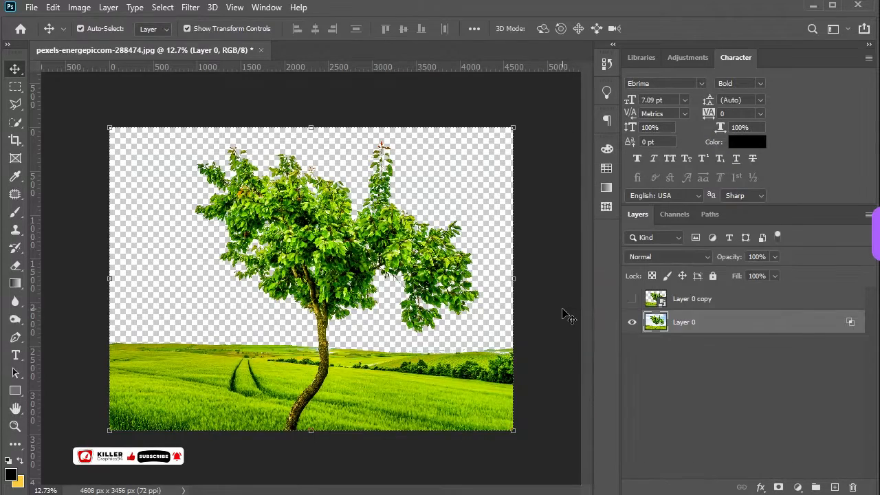
left_click(451, 323)
scroll(442, 319, "up", 3)
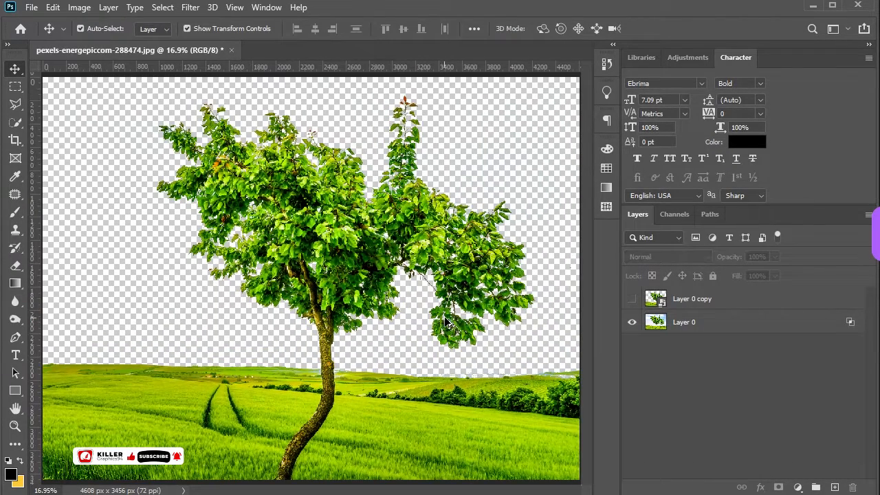
scroll(443, 320, "down", 2)
scroll(446, 312, "up", 1)
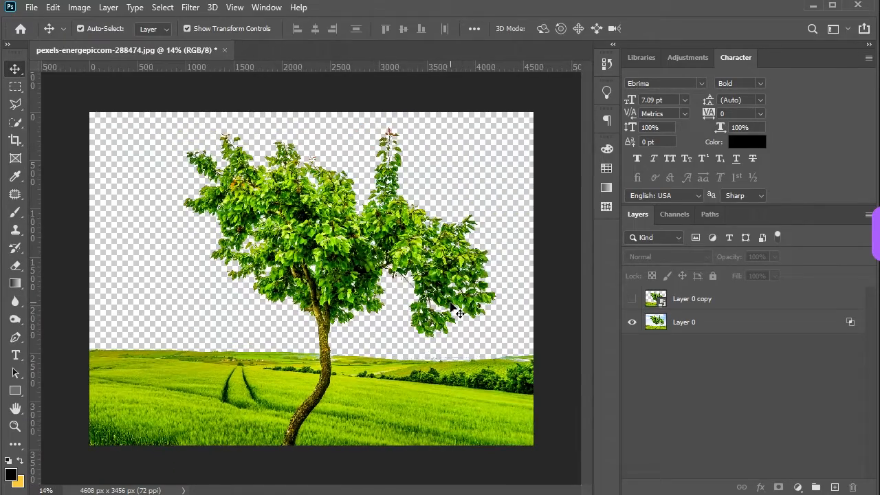